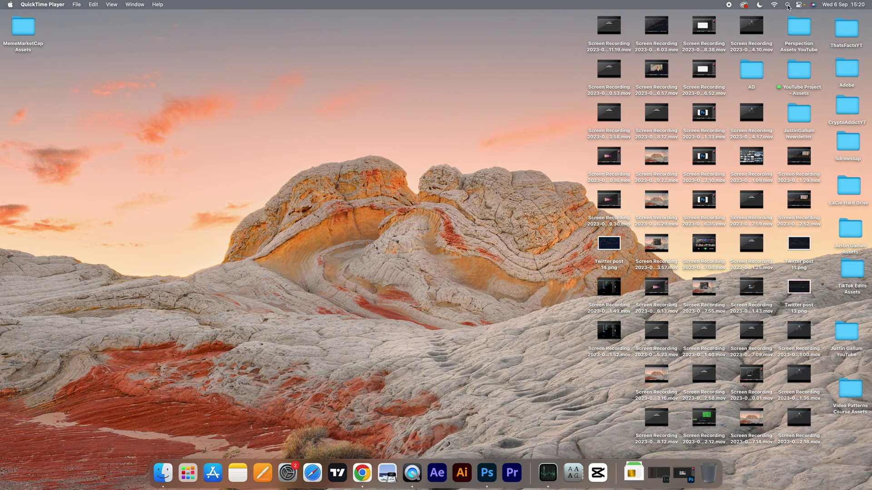
# - Search Spotlight for 'screenshot' and launch the Screenshot utility
pyautogui.click(788, 8)
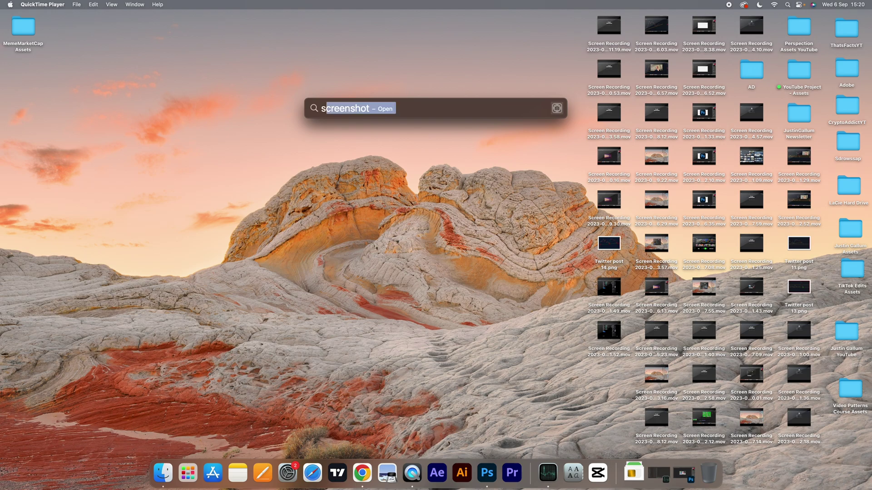
pyautogui.write('screenshot')
pyautogui.press('Return')
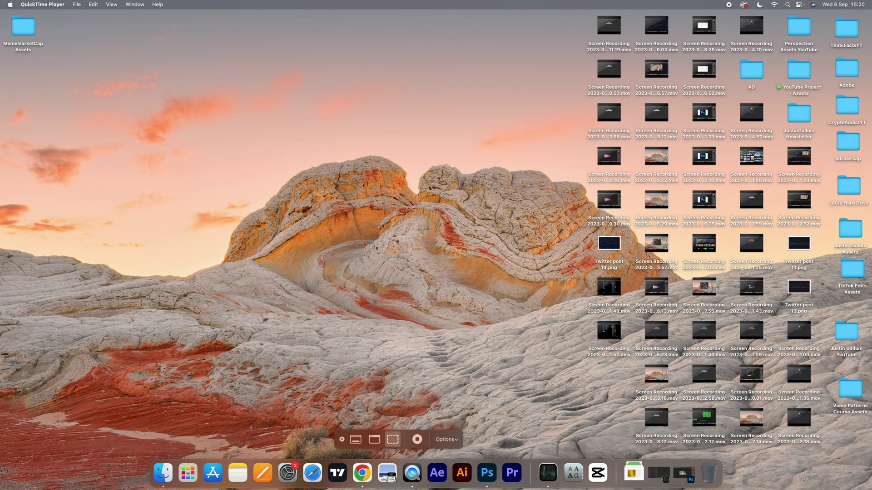
# - Review the Options save location, close the Screenshot toolbar, and open About This Mac
pyautogui.click(454, 439)
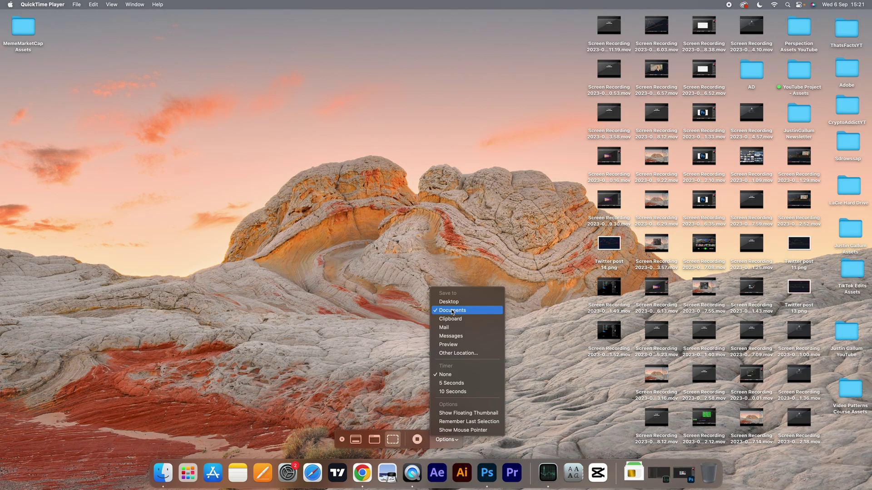
pyautogui.click(453, 446)
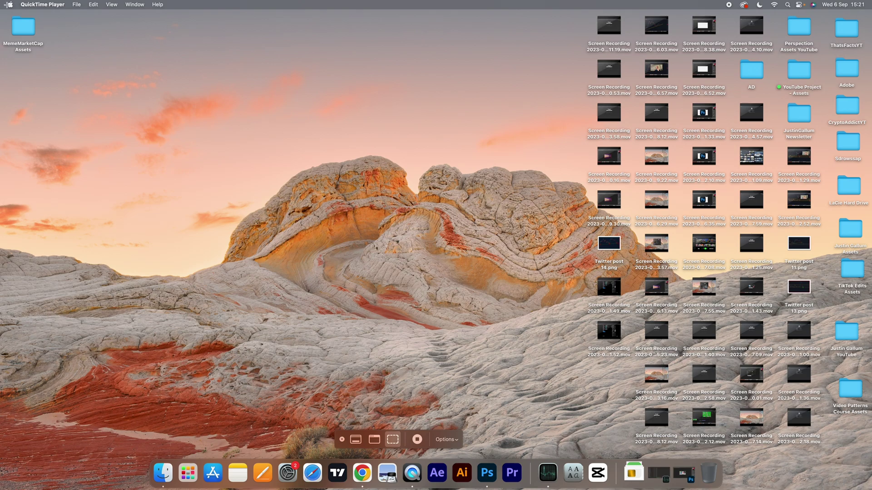
pyautogui.click(342, 440)
pyautogui.click(10, 5)
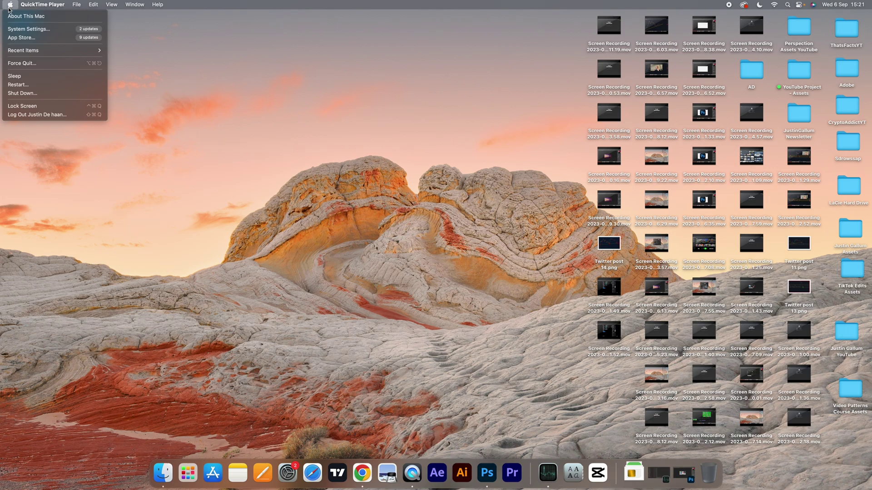
pyautogui.click(20, 17)
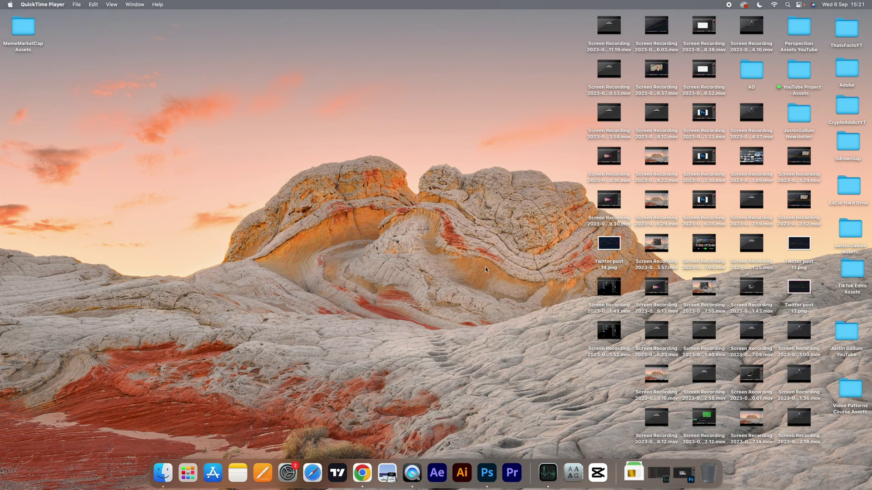
# - Open More Info and highlight Macintosh HD's 81,91 GB available of 494,38 GB
pyautogui.click(440, 226)
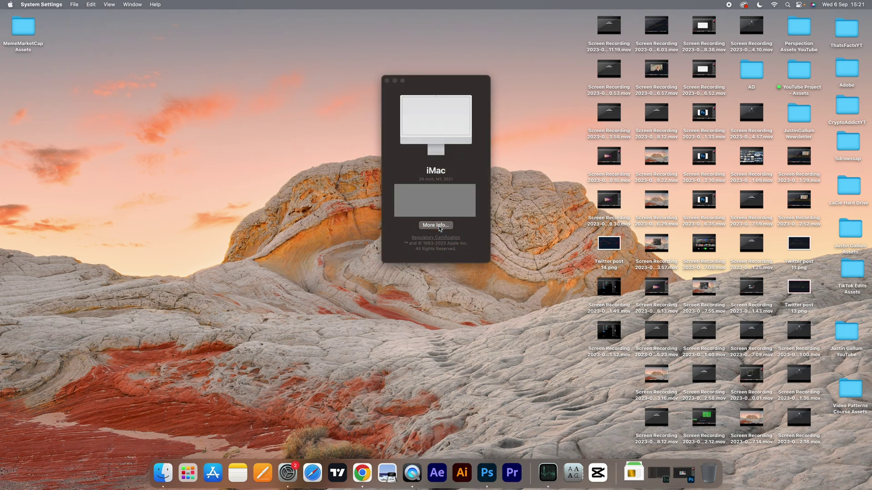
pyautogui.scroll(-3, 582, 313)
pyautogui.scroll(-3, 583, 307)
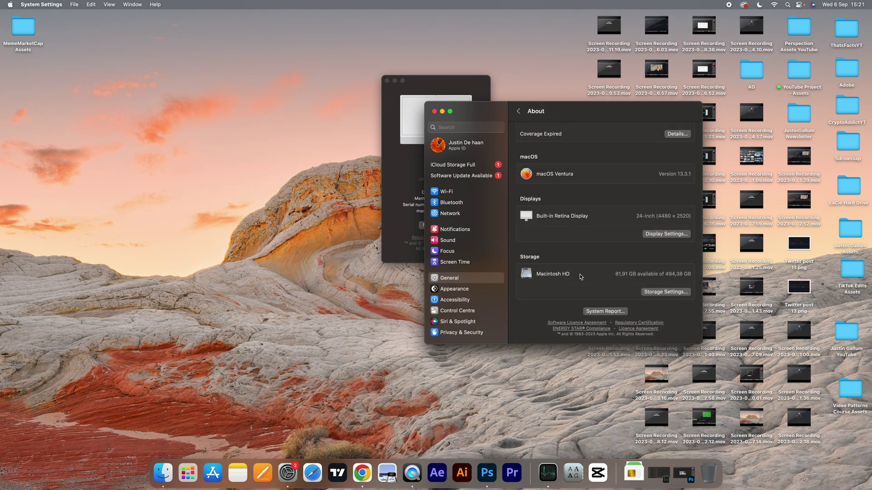
pyautogui.moveTo(615, 275); pyautogui.dragTo(627, 269)
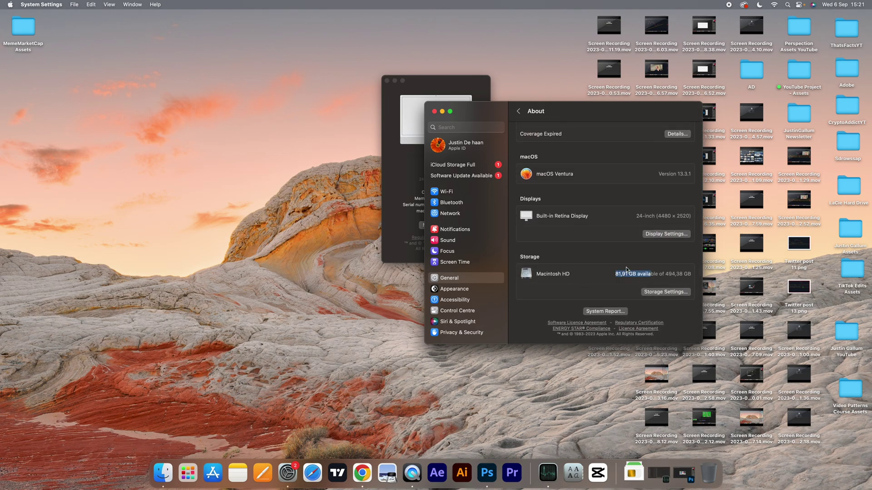